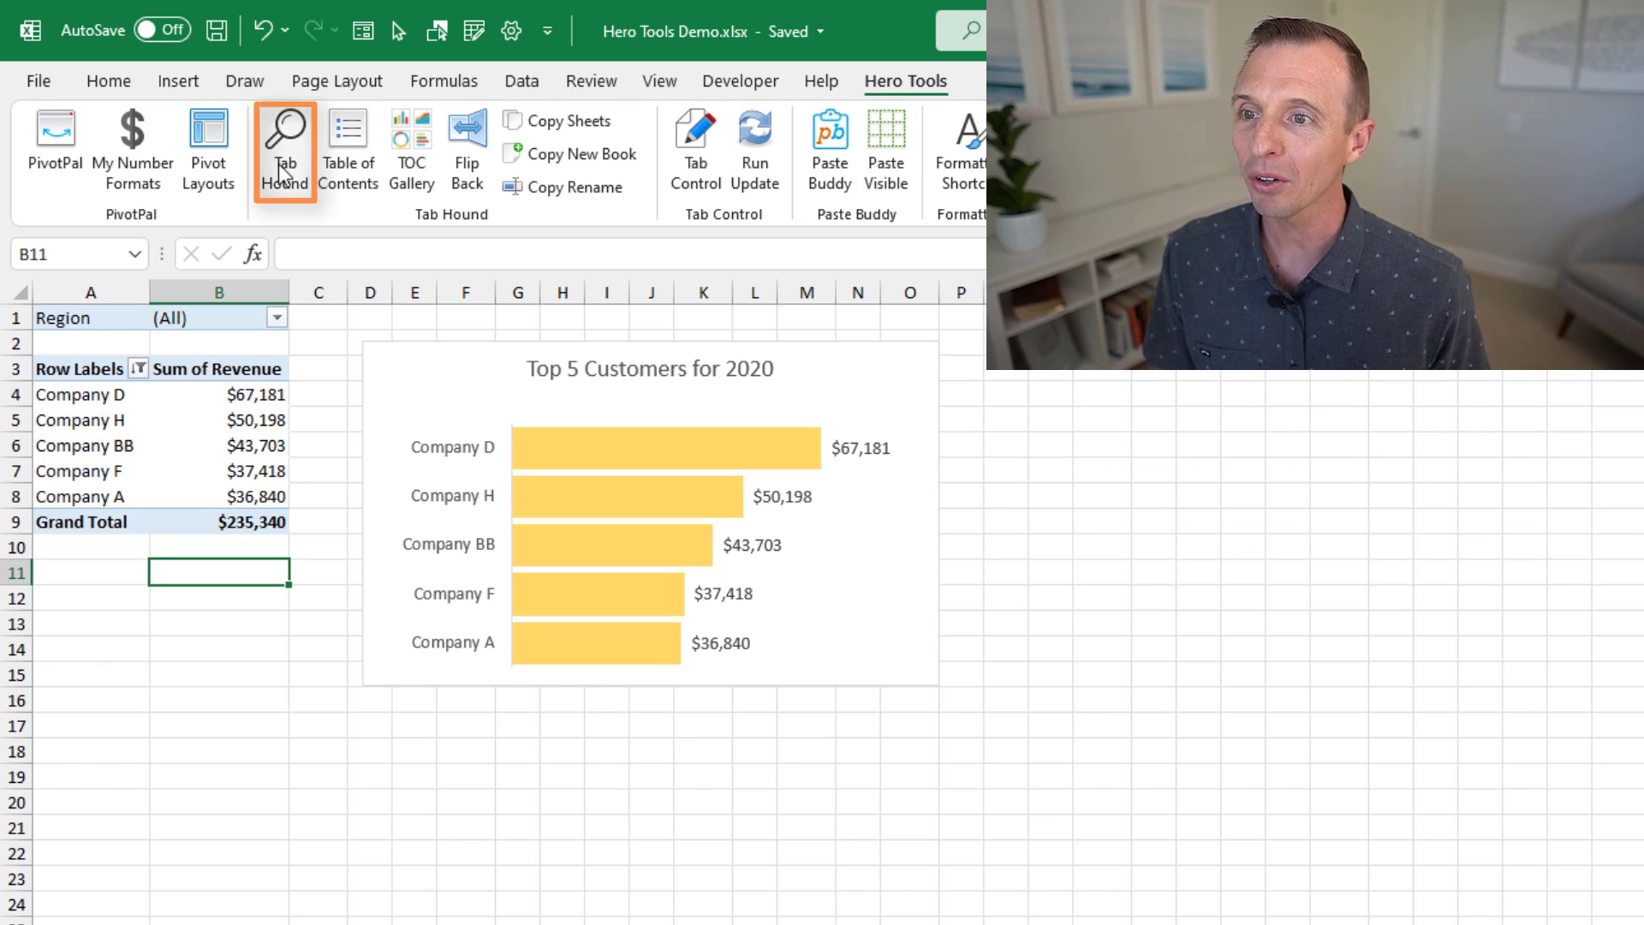
Filter Tab Hound to the orange-tabbed sheets and jump to Historical - Q2
{"action": "left_click", "coordinate": [279, 164]}
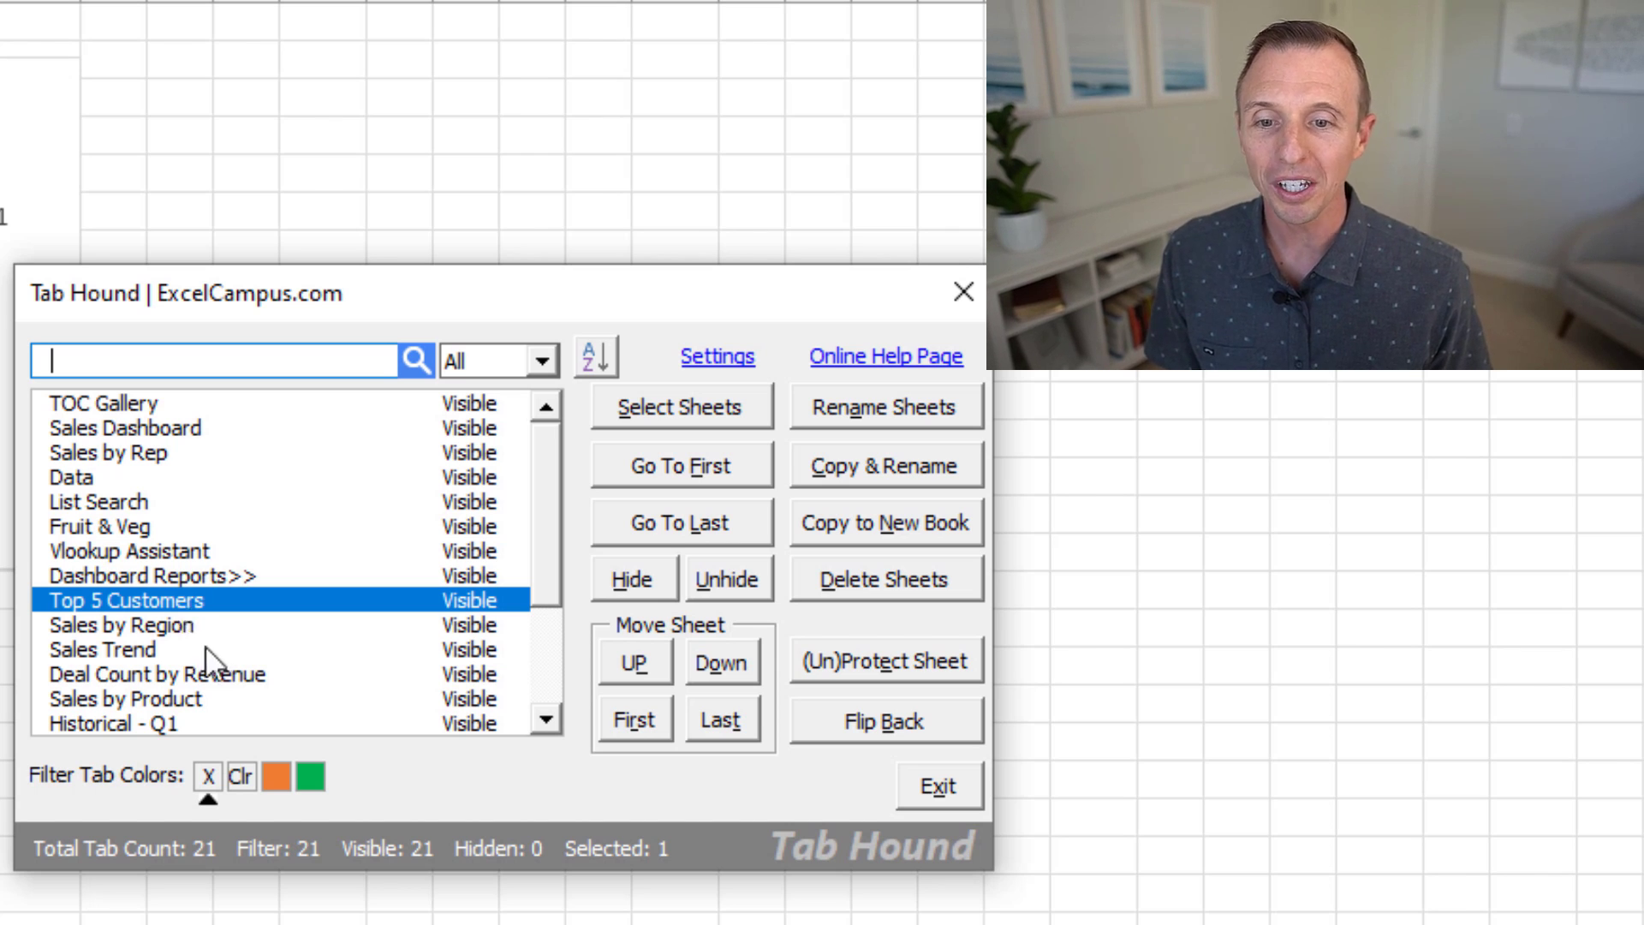
{"action": "left_click", "coordinate": [276, 778]}
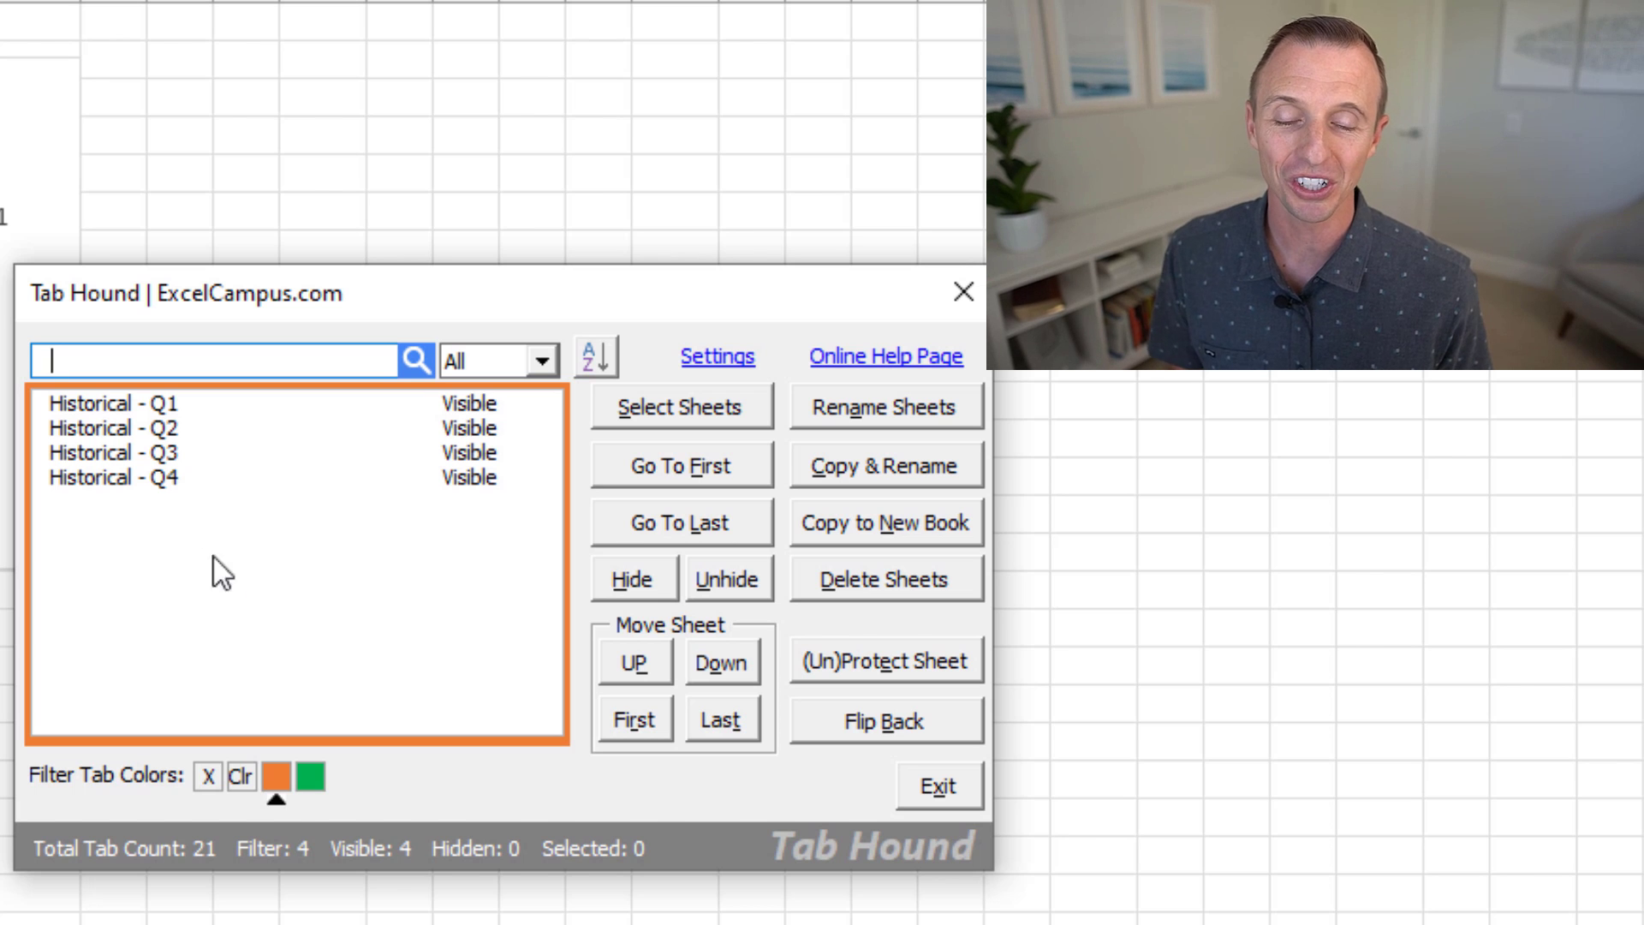
{"action": "double_click", "coordinate": [110, 434]}
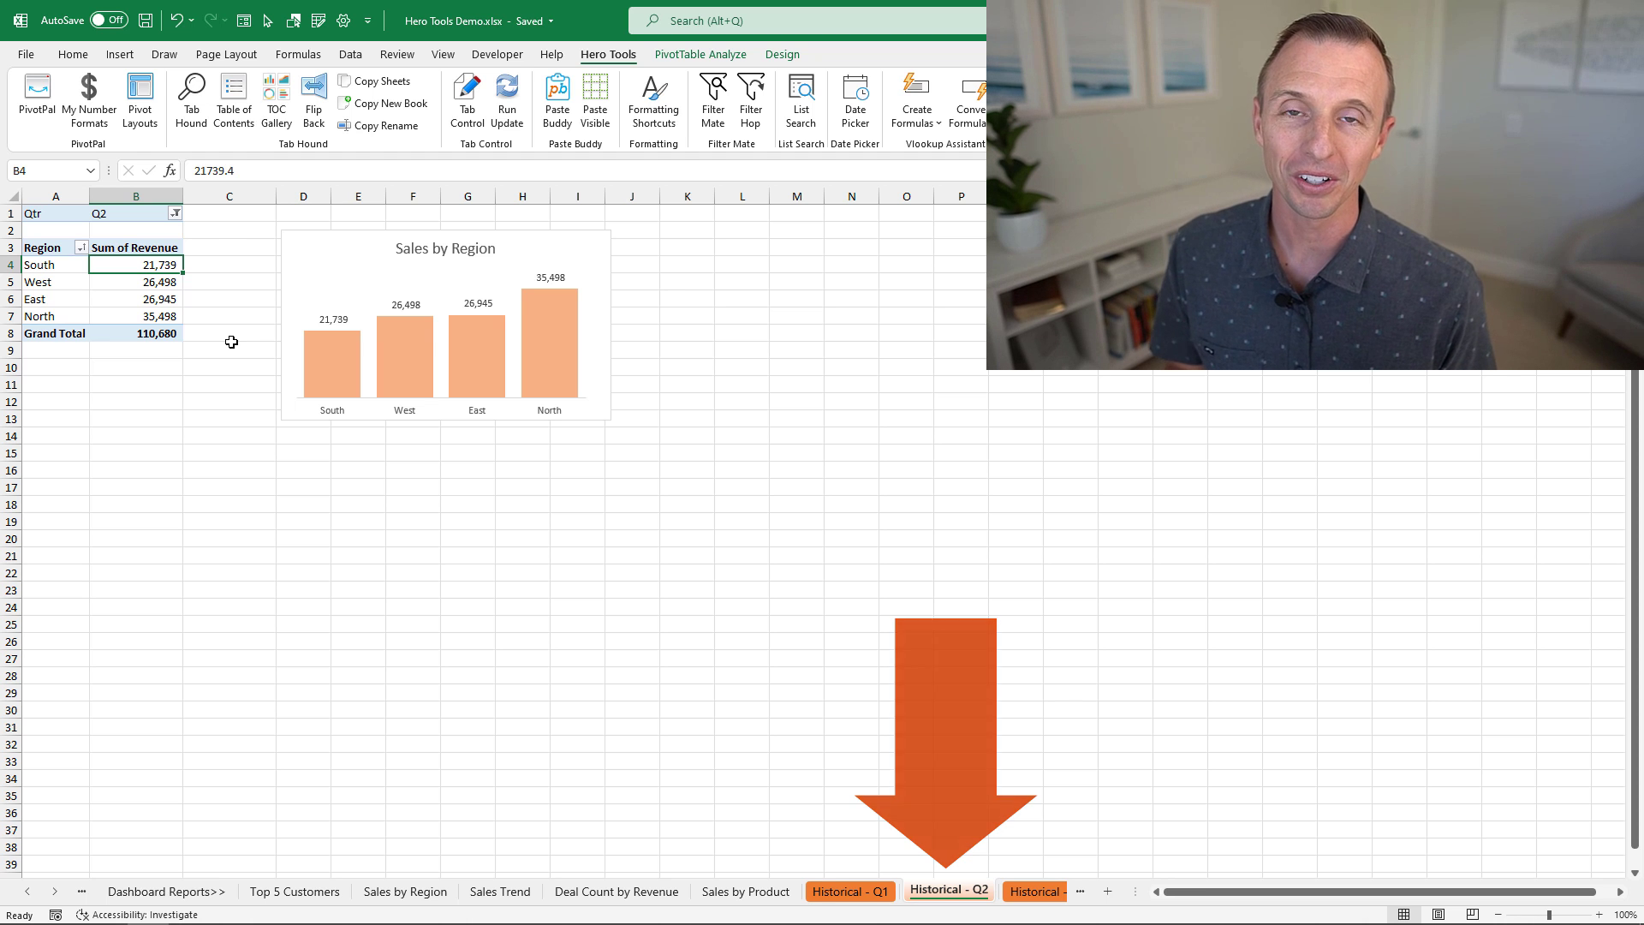
Search Tab Hound for 'dash' and jump to the Sales Dashboard sheet
{"action": "left_click", "coordinate": [192, 114]}
{"action": "type", "text": "d"}
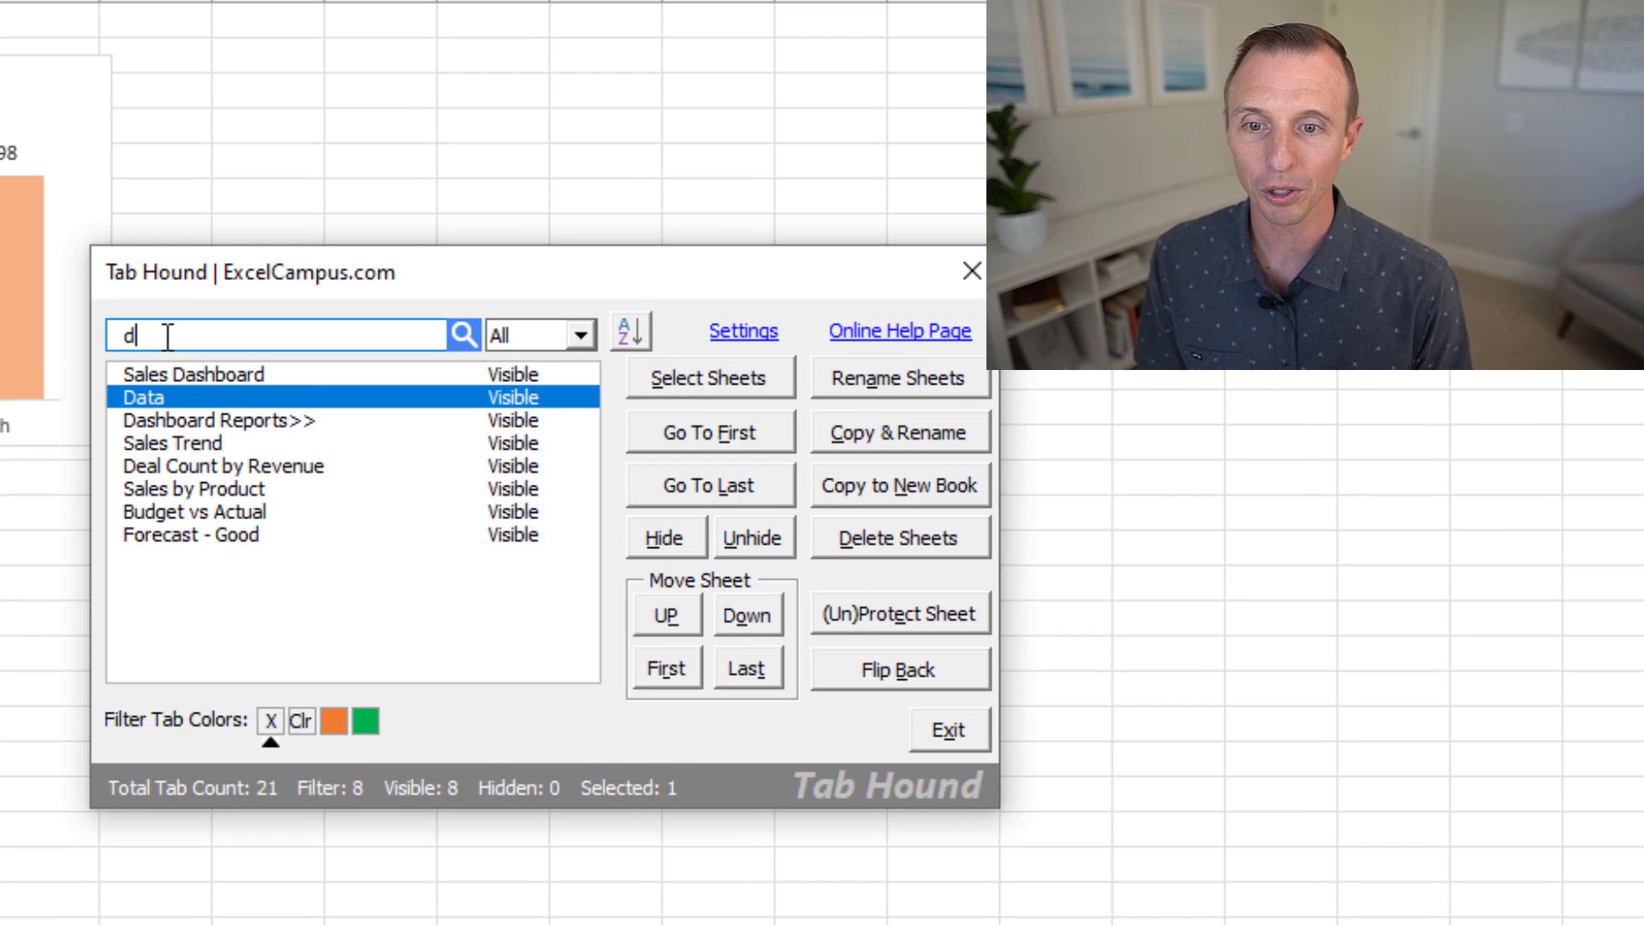
{"action": "type", "text": "ash"}
{"action": "key", "text": "Up"}
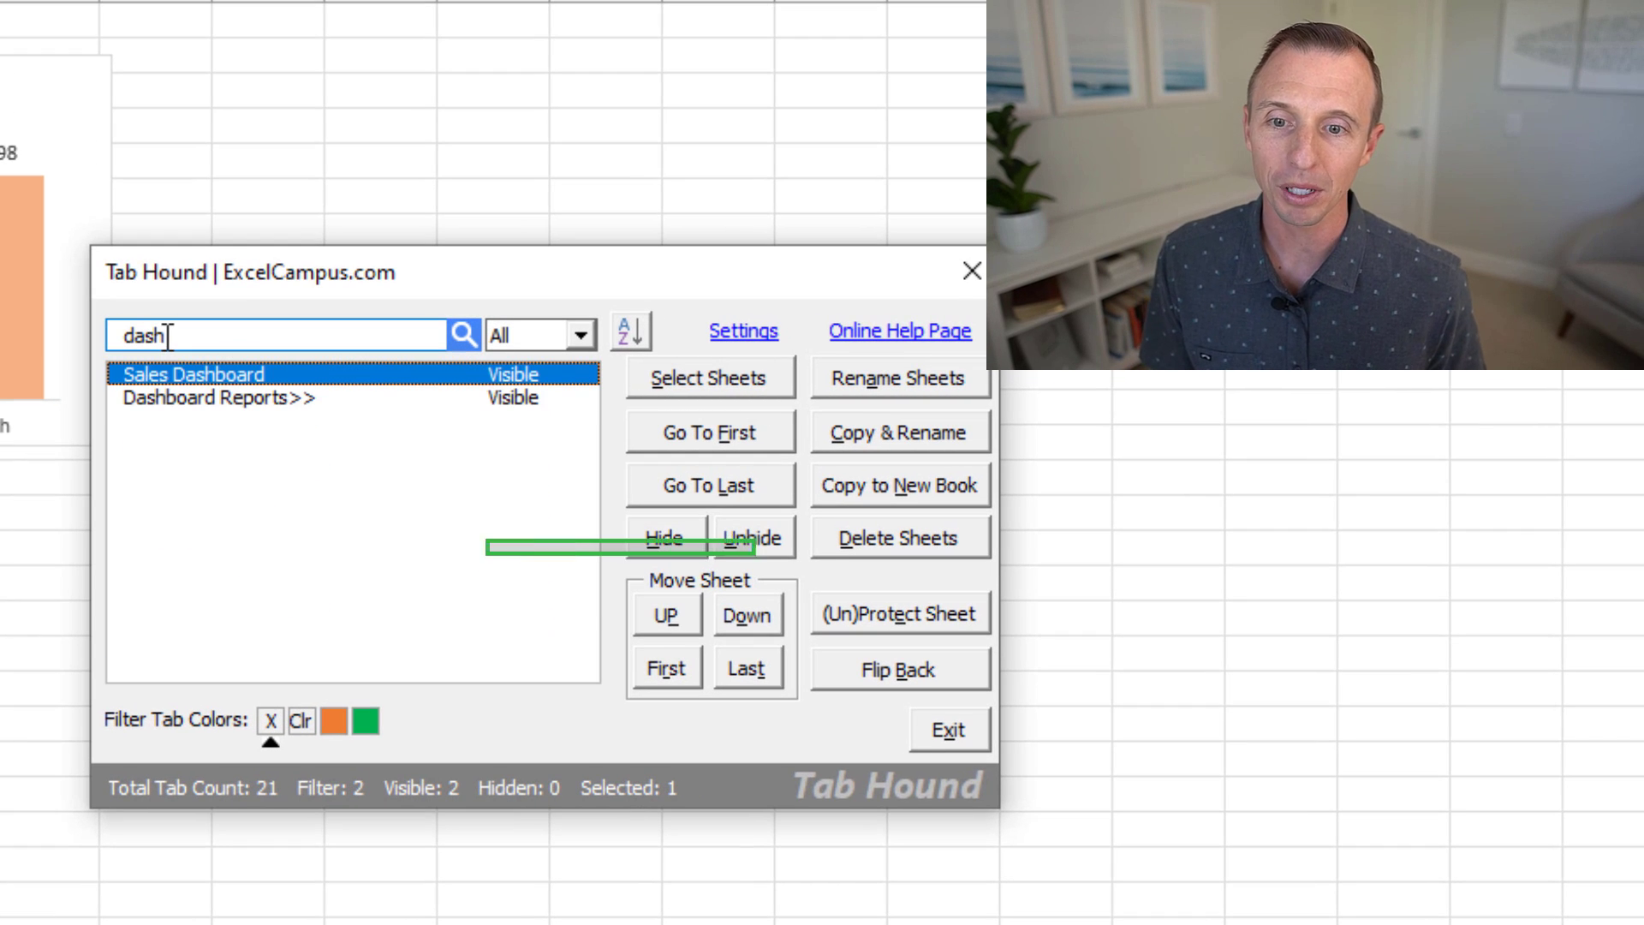
{"action": "key", "text": "Return"}
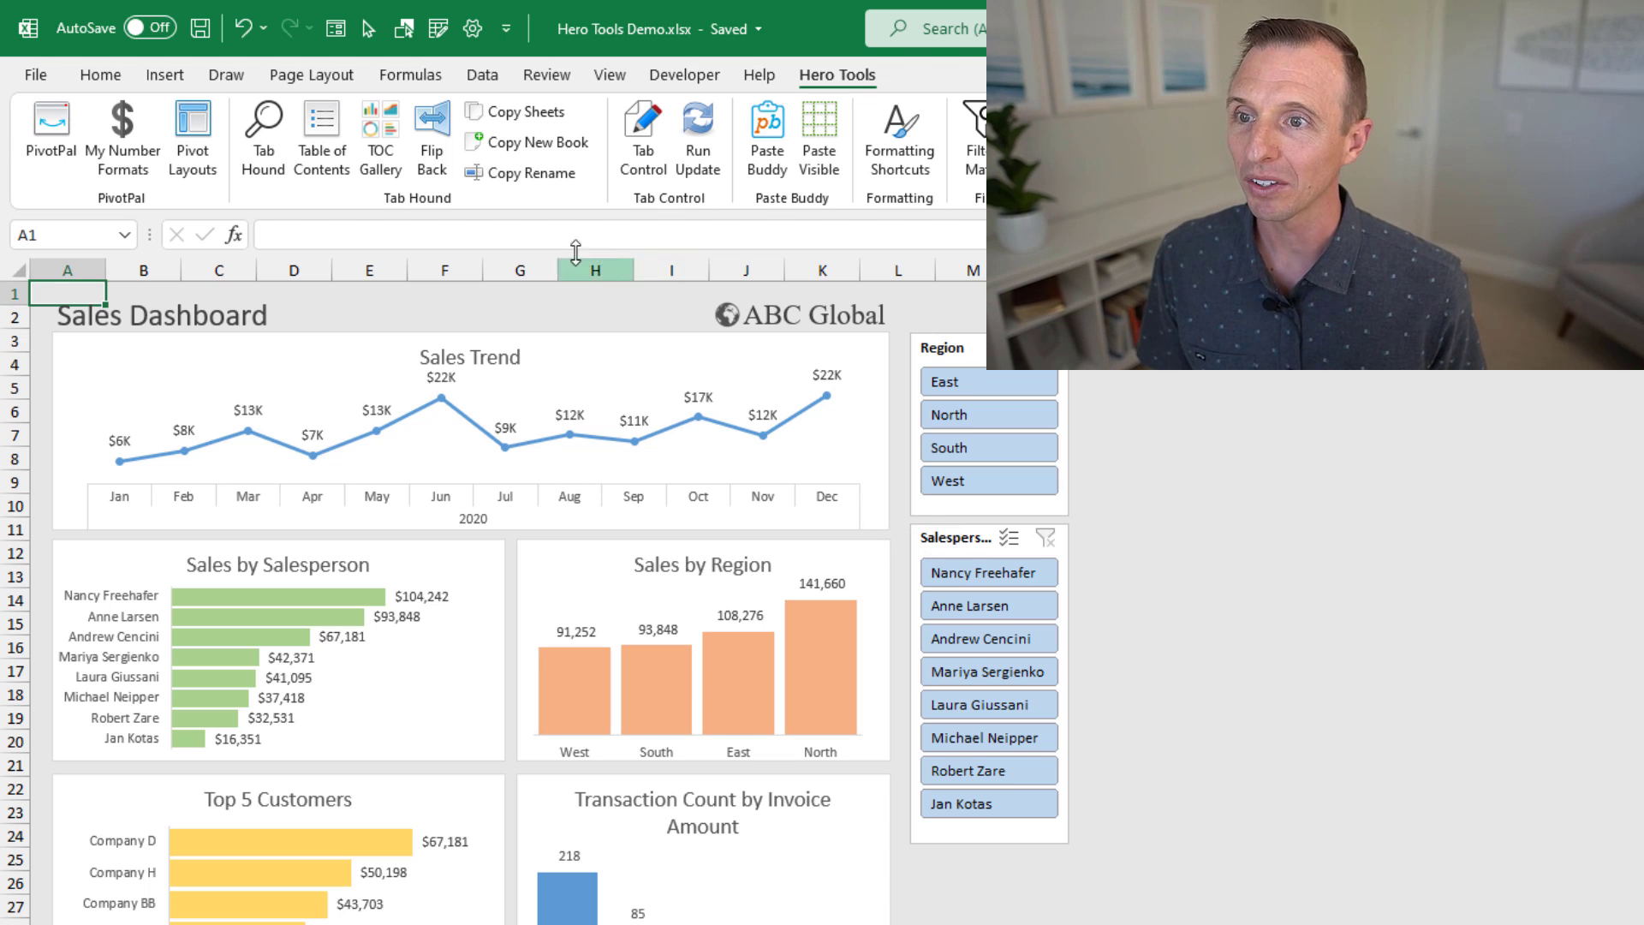
Generate a hyperlinked TOC sheet with the Hero Tools Table of Contents tool
{"action": "left_click", "coordinate": [321, 165]}
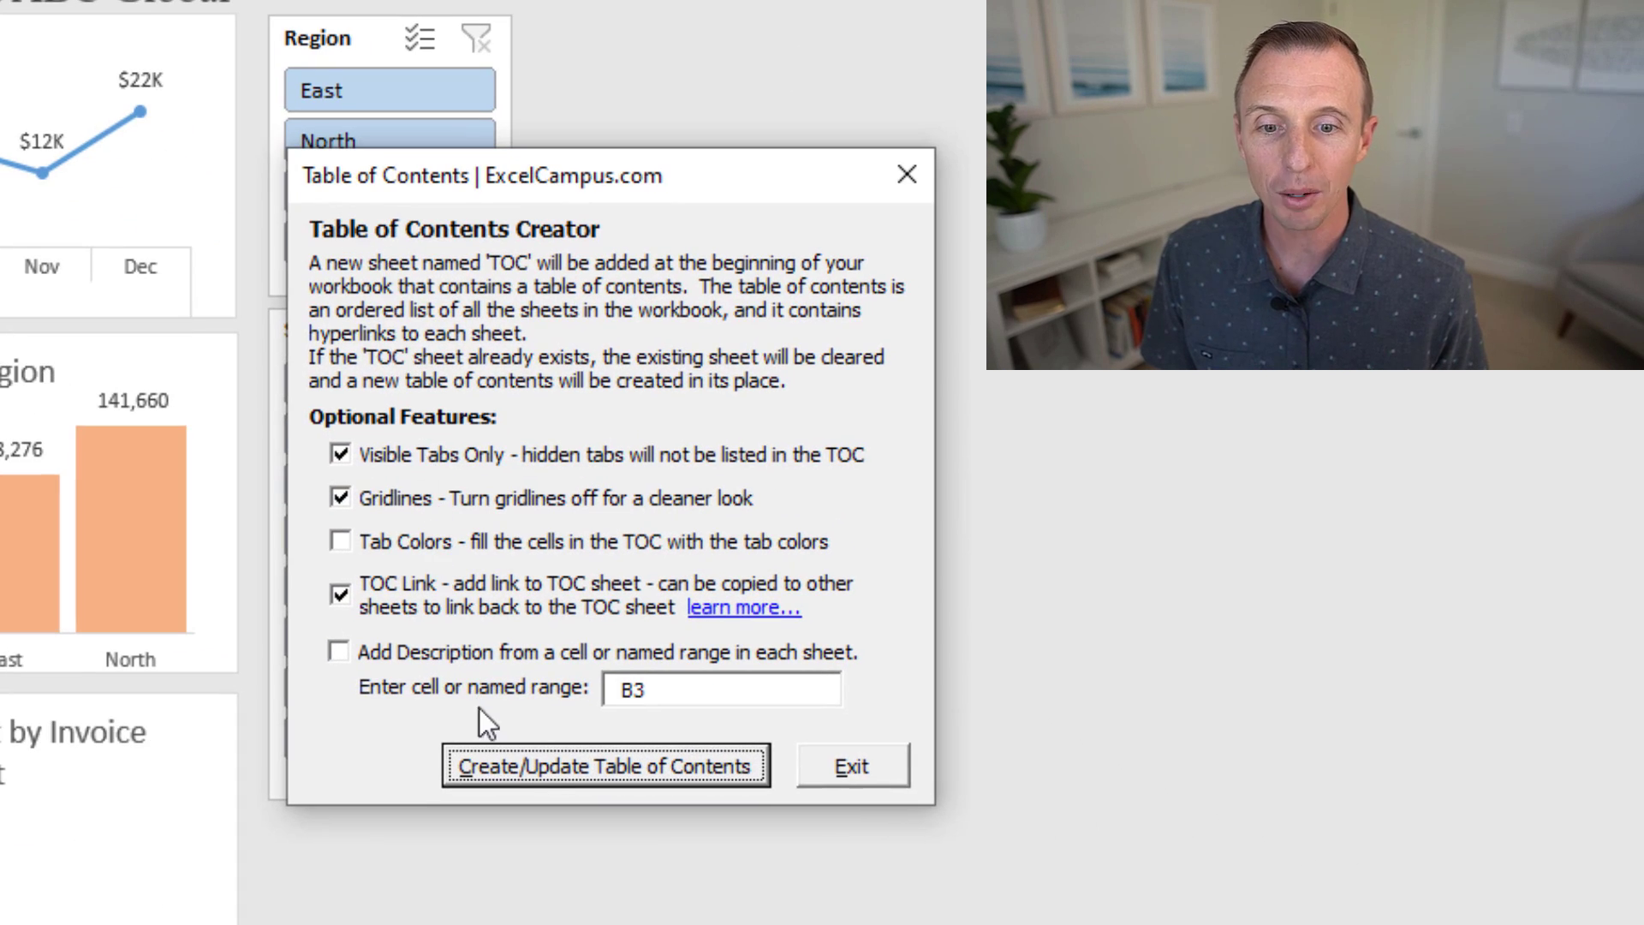
{"action": "left_click", "coordinate": [545, 758]}
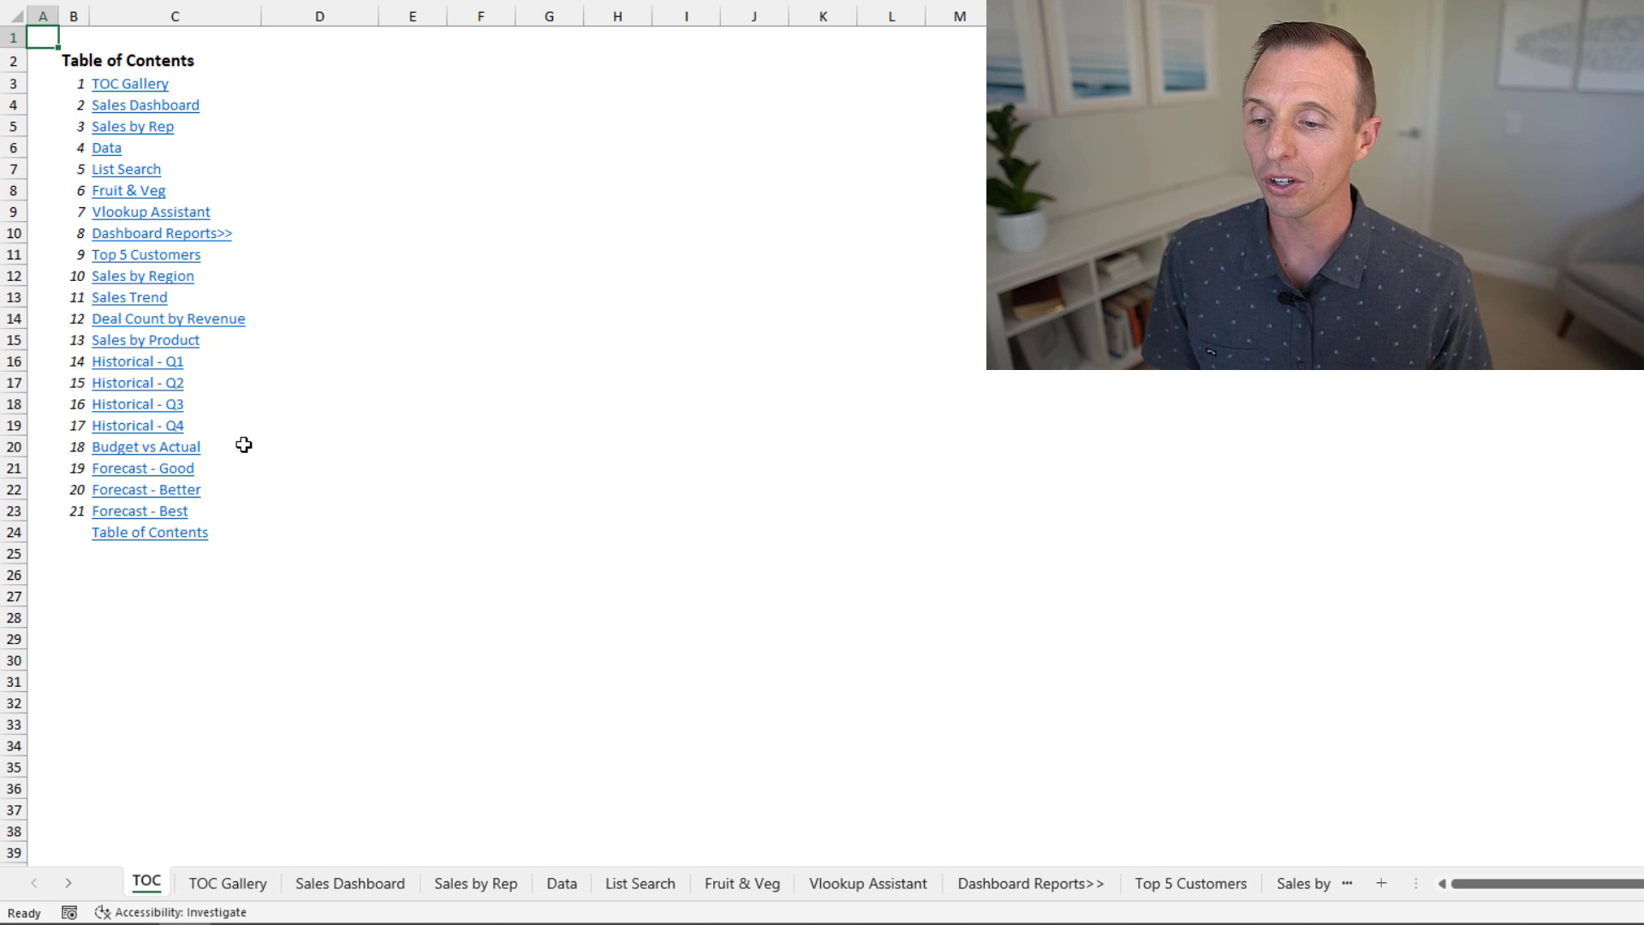
Use the Data thumbnail on the TOC Gallery sheet to reach the Data sheet
{"action": "left_click", "coordinate": [229, 885]}
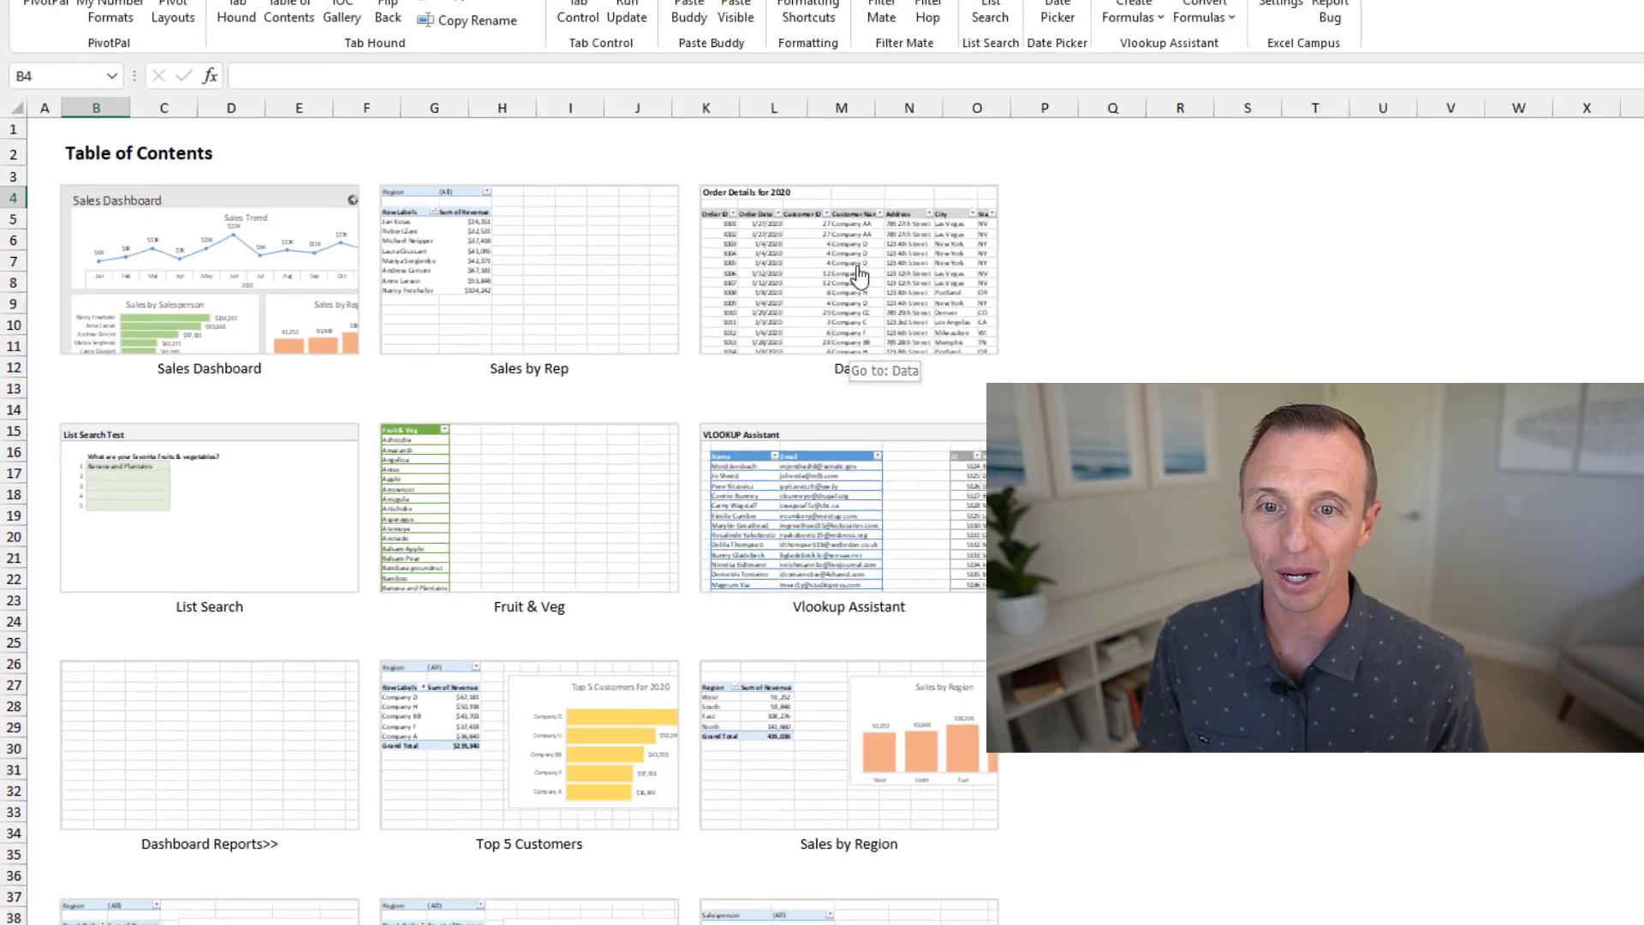
{"action": "left_click", "coordinate": [1024, 219]}
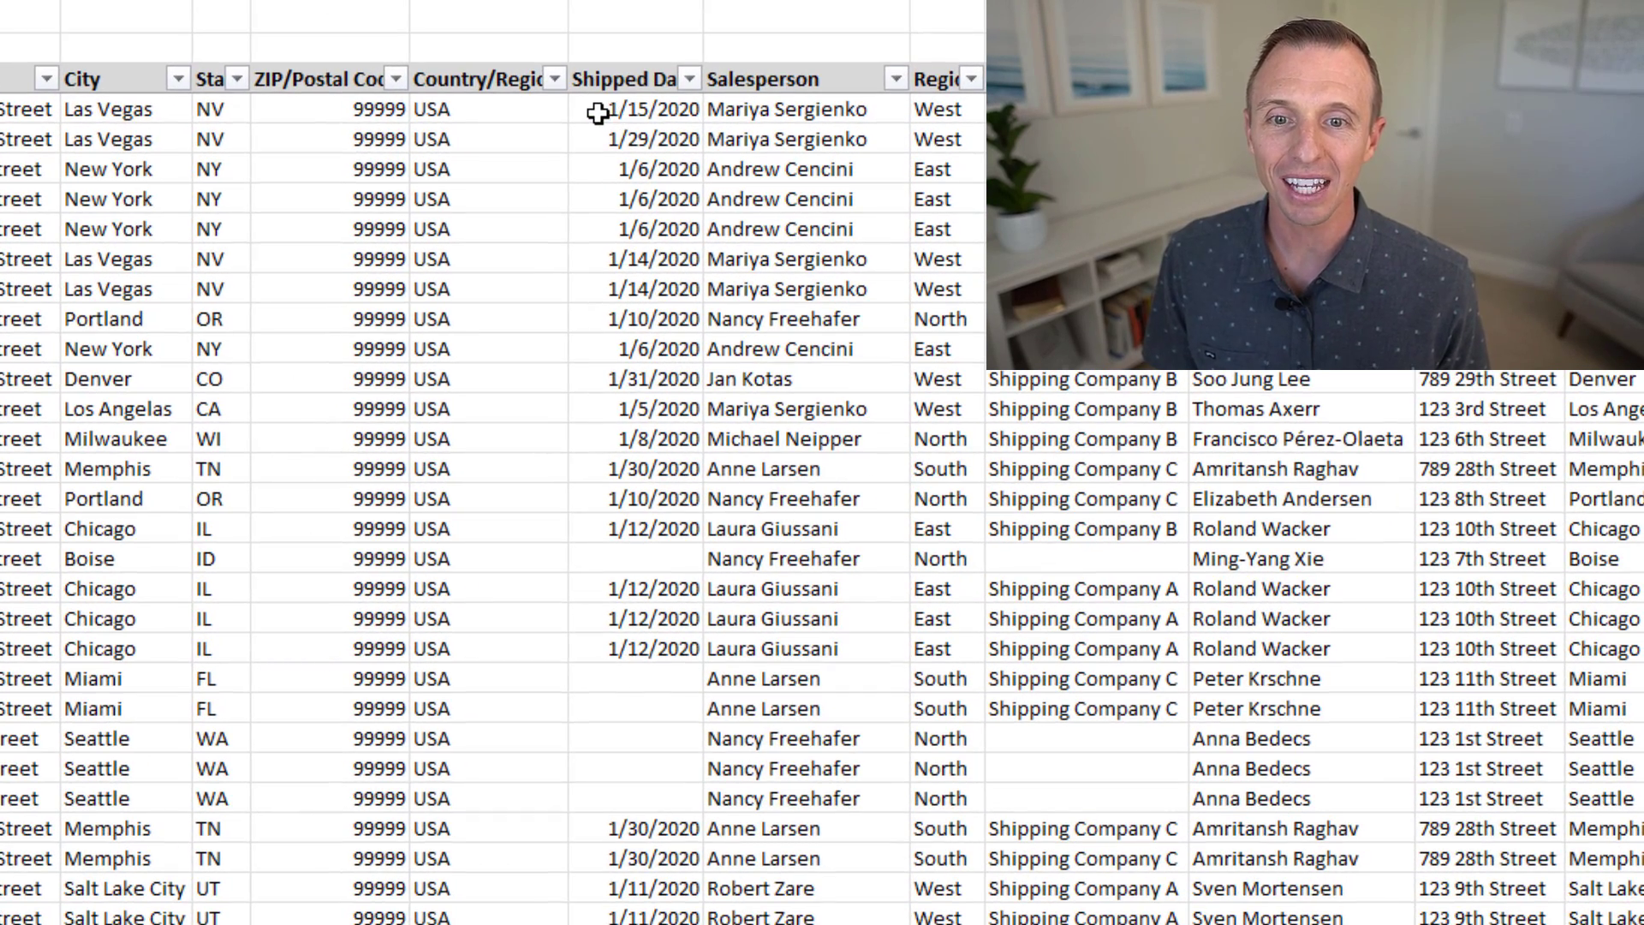
Open the Date Picker from the 1/15/2020 Shipped Date cell's context menu
{"action": "right_click", "coordinate": [605, 113]}
{"action": "left_click", "coordinate": [636, 139]}
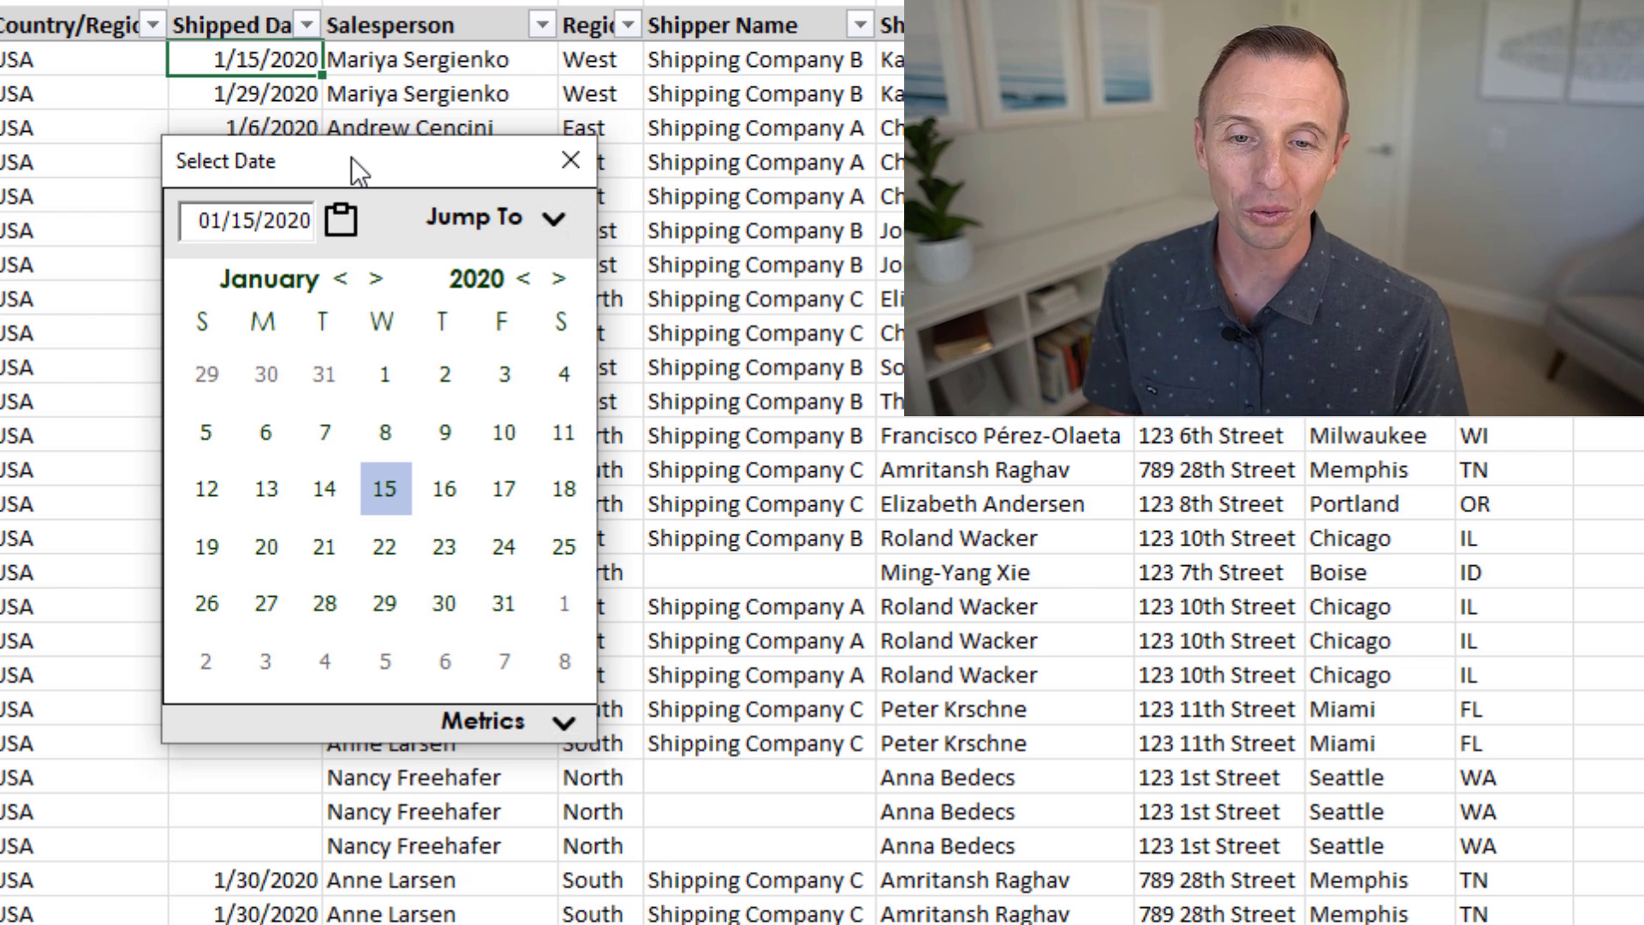
Browse the Date Picker's month list, Jump To menu and date Metrics
{"action": "left_click", "coordinate": [274, 273]}
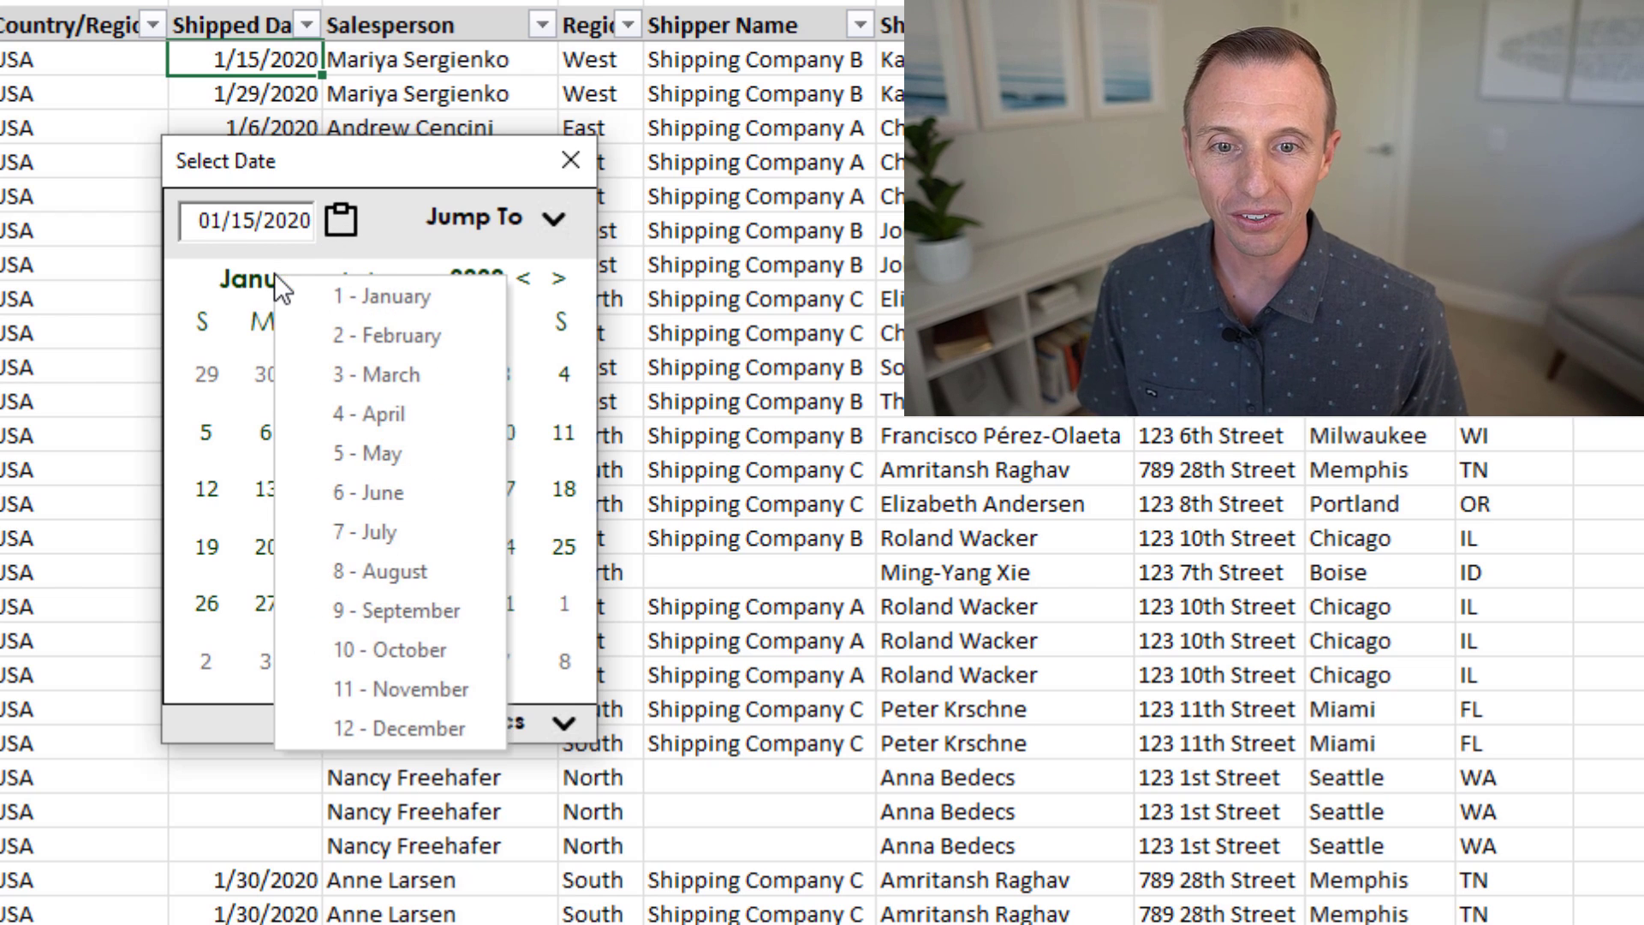
{"action": "left_click", "coordinate": [554, 220]}
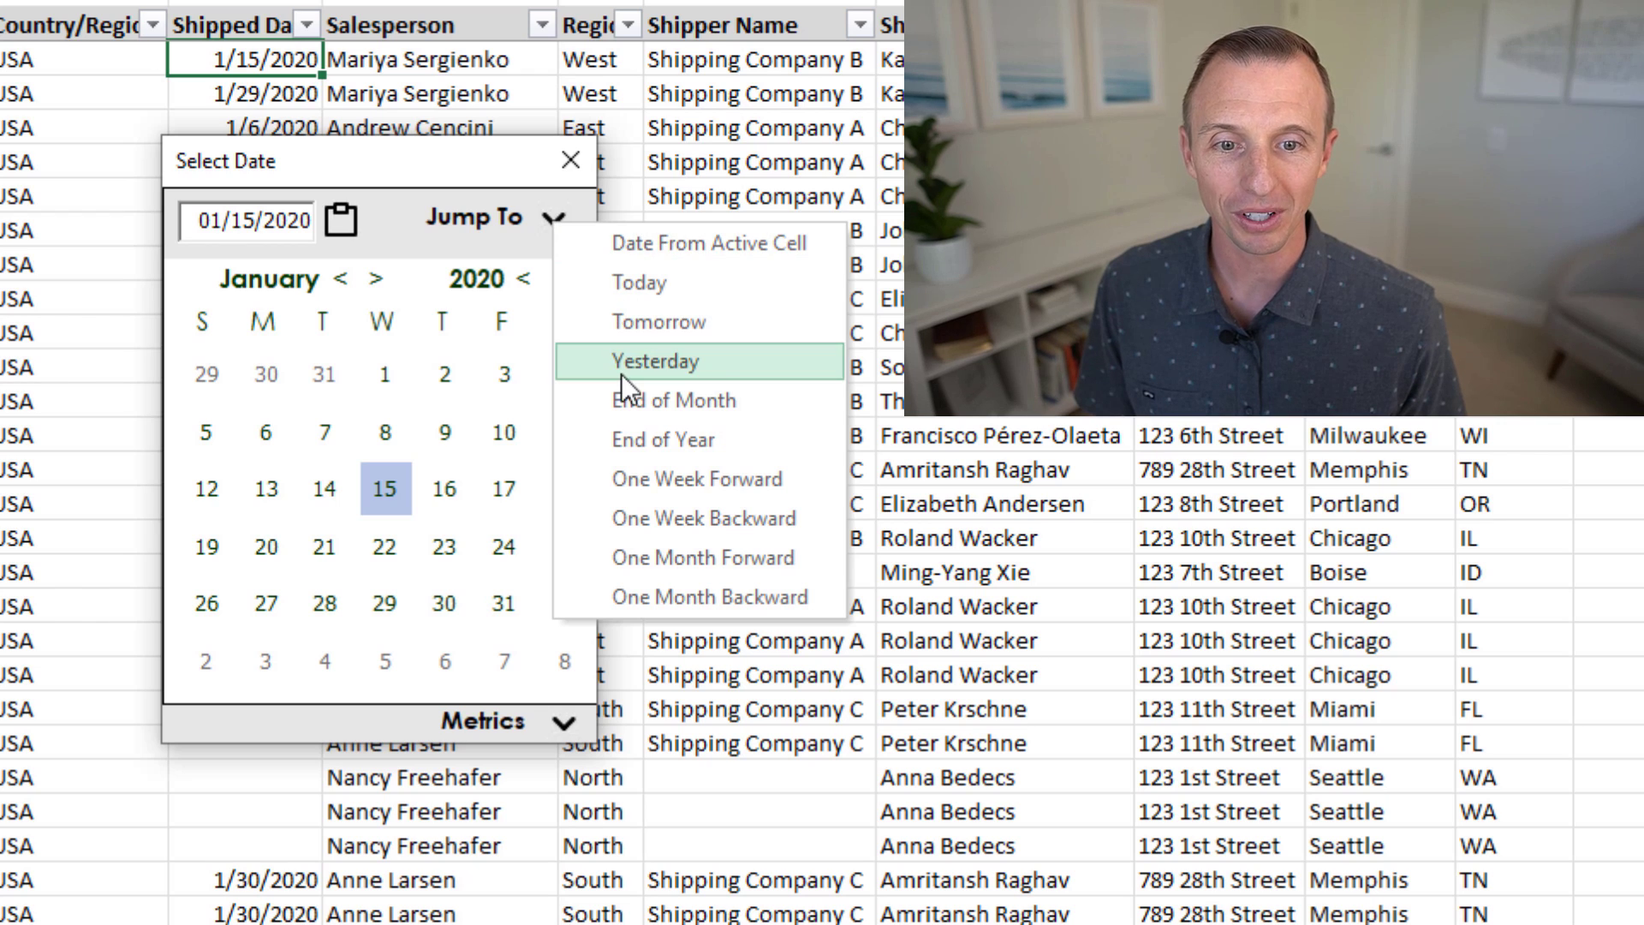
{"action": "left_click", "coordinate": [566, 725]}
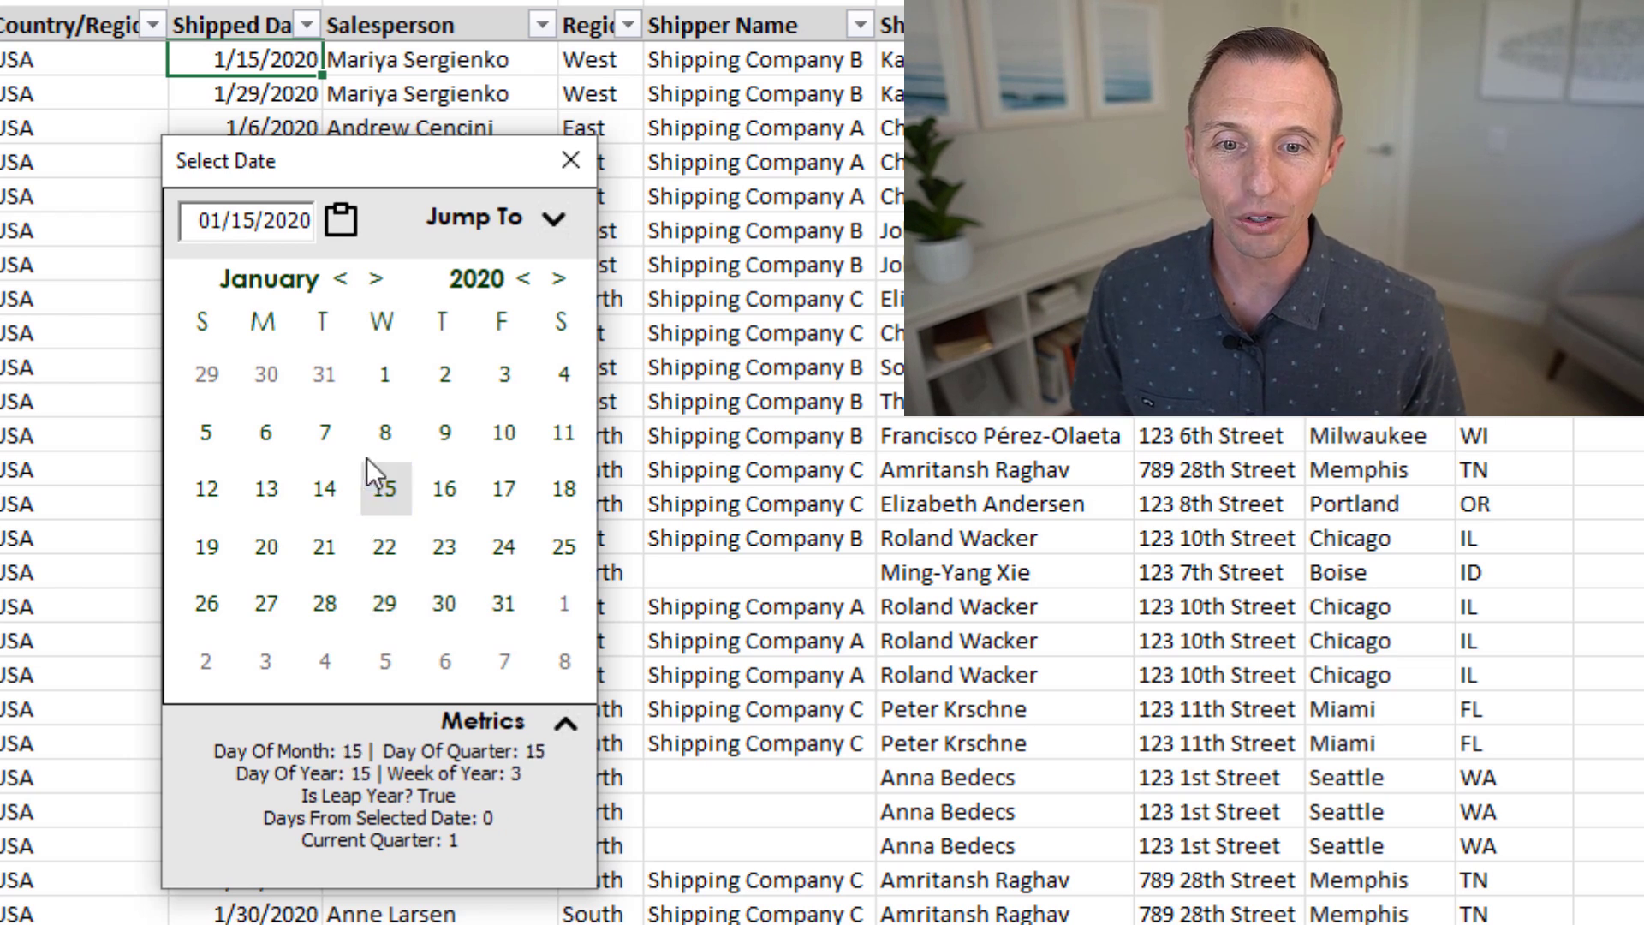
{"action": "left_click", "coordinate": [388, 432]}
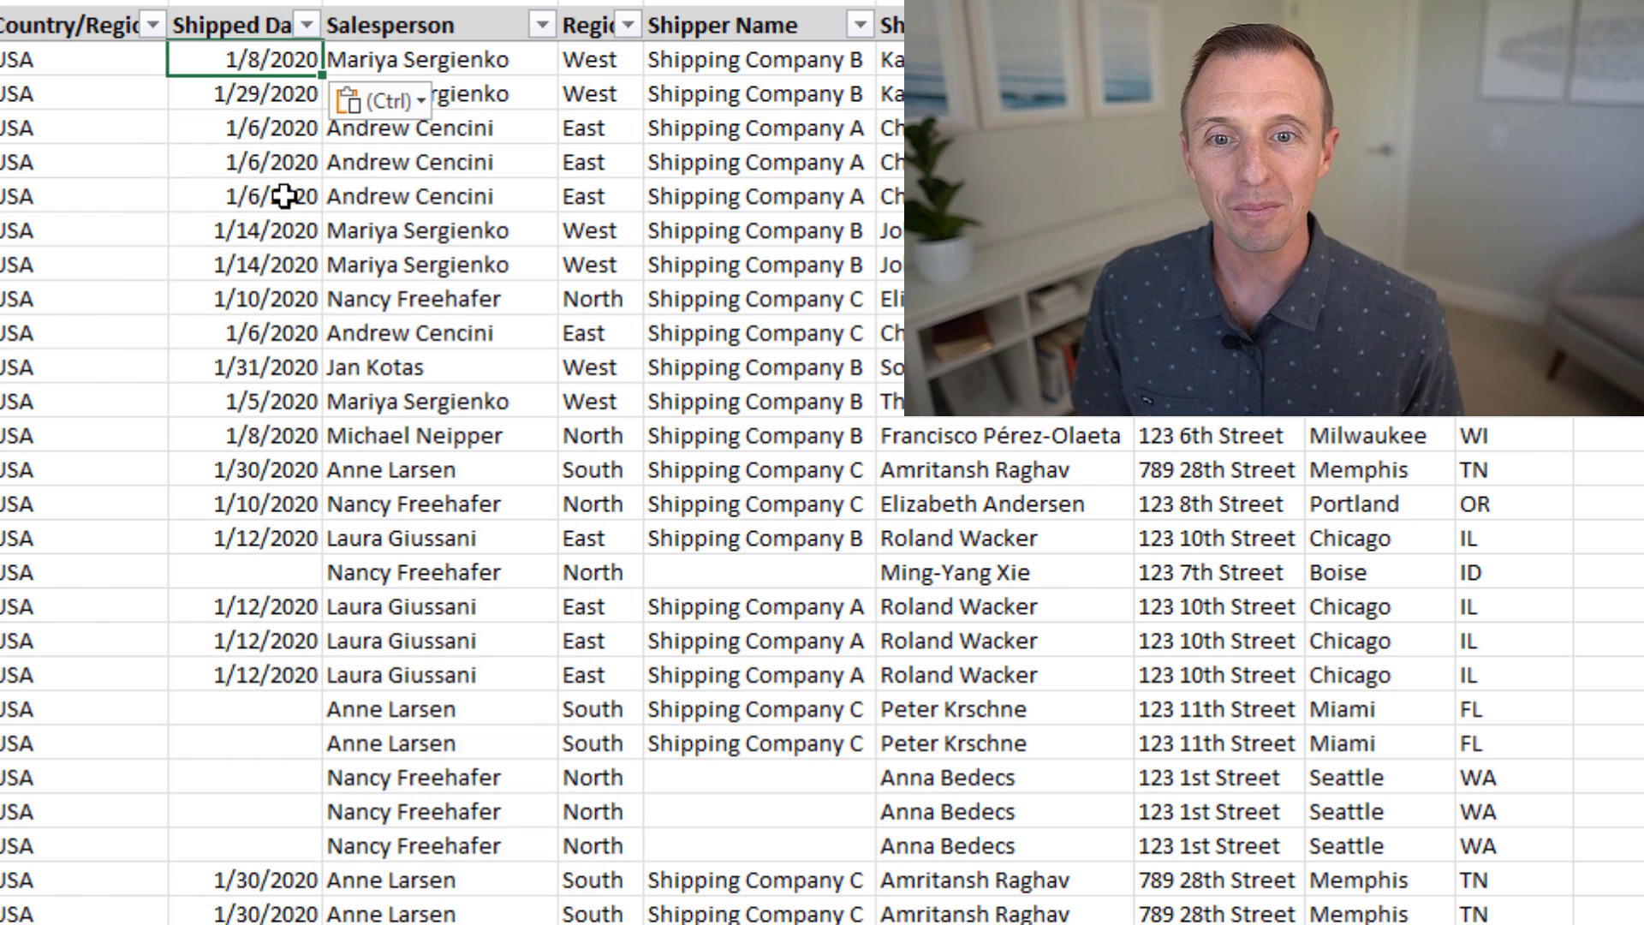